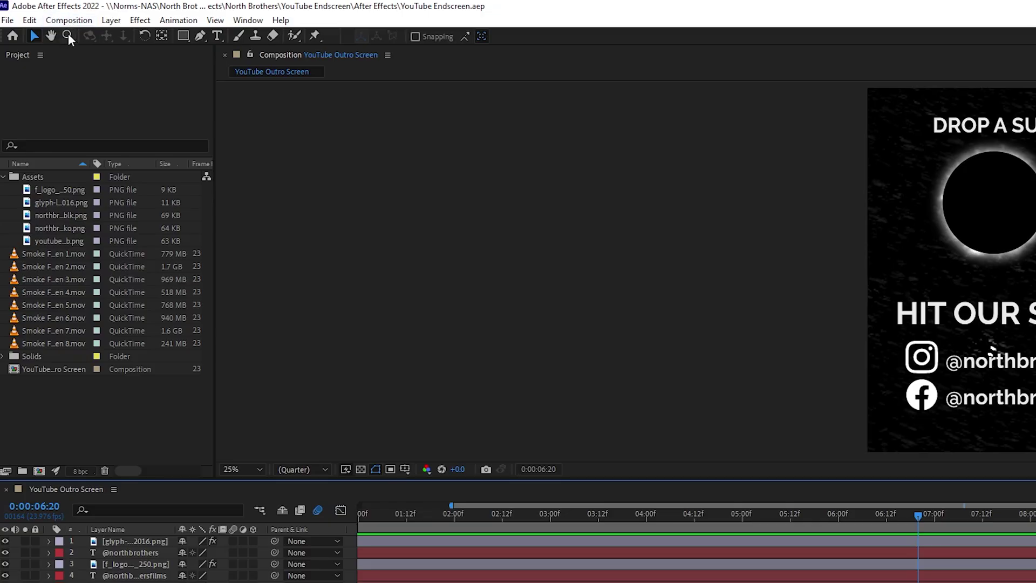
Create a composition named YT-End Screen at 3840×2160, 23.976 fps, lasting 0:00:21:00.
{"action": "left_click", "coordinate": [71, 22]}
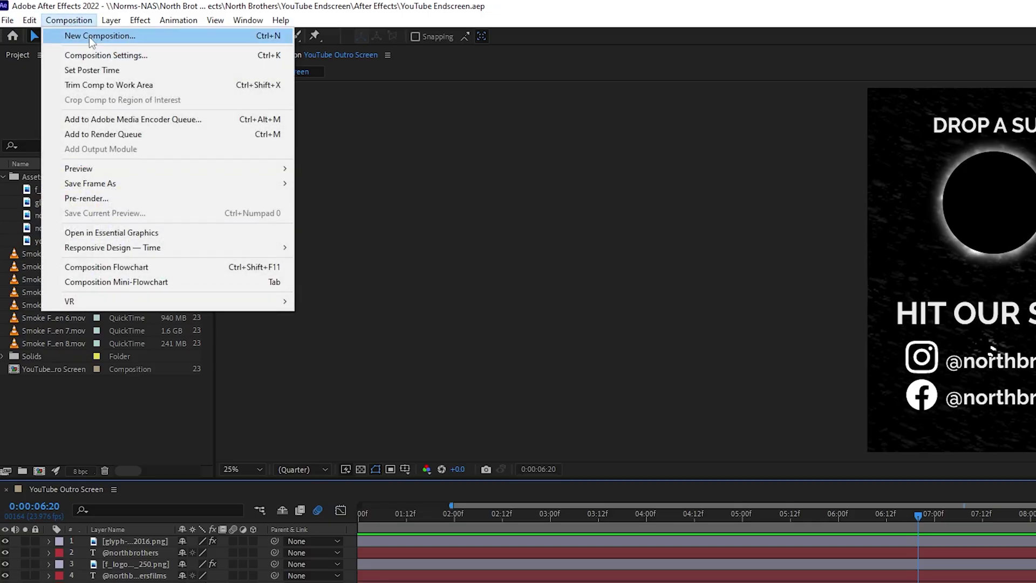
{"action": "left_click", "coordinate": [89, 36]}
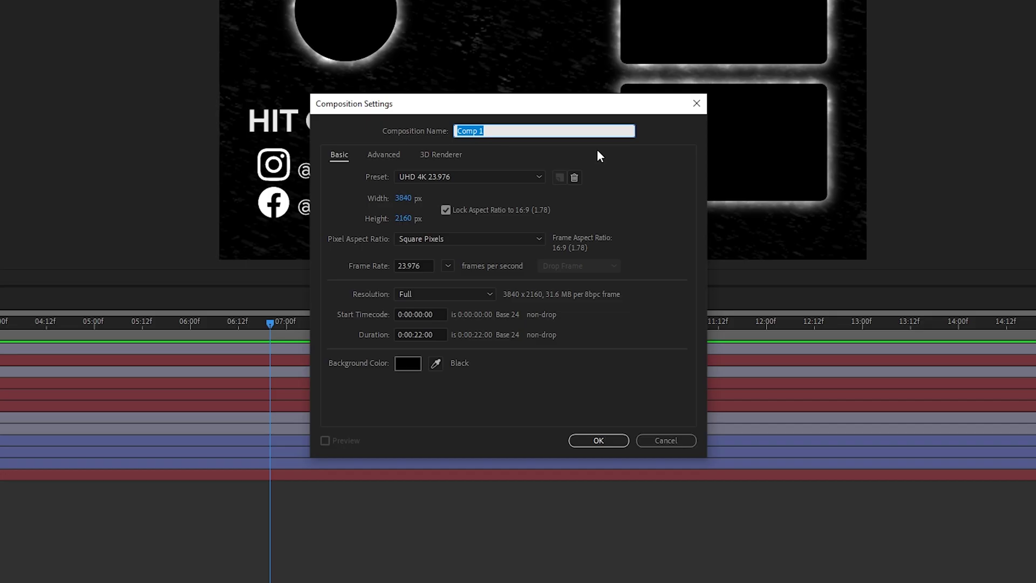
{"action": "type", "text": "YT-End Screen"}
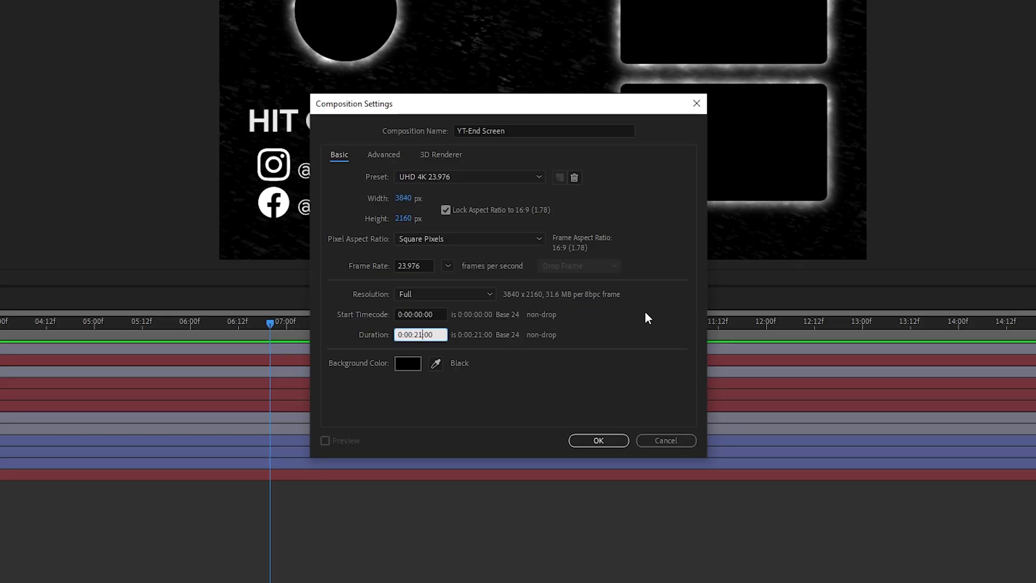
{"action": "left_click", "coordinate": [603, 445]}
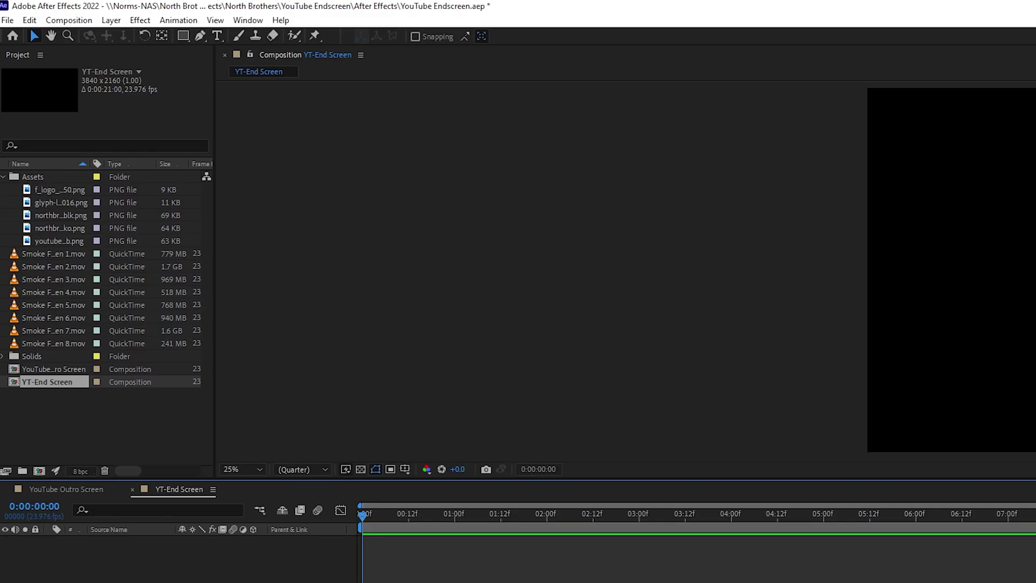
Add a black, comp-sized solid layer named Background Layer.
{"action": "left_click", "coordinate": [111, 20]}
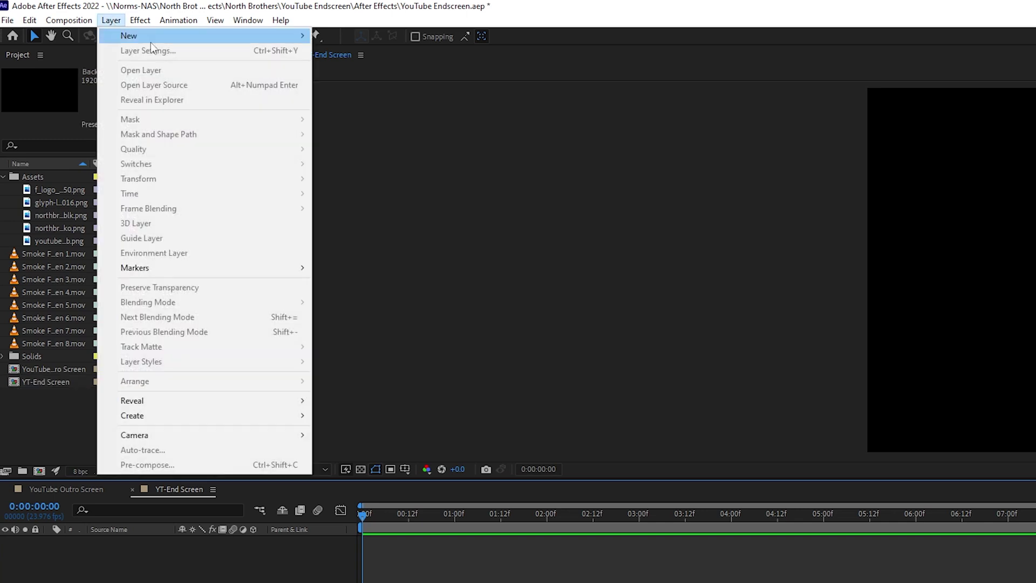
{"action": "mouse_move", "coordinate": [150, 41]}
{"action": "left_click", "coordinate": [340, 52]}
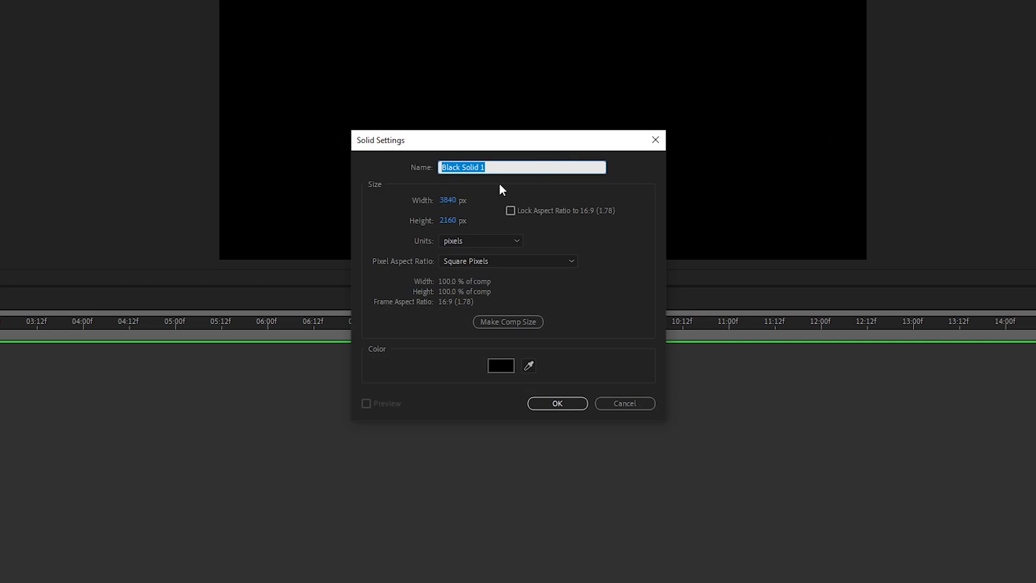
{"action": "type", "text": "Background Layer"}
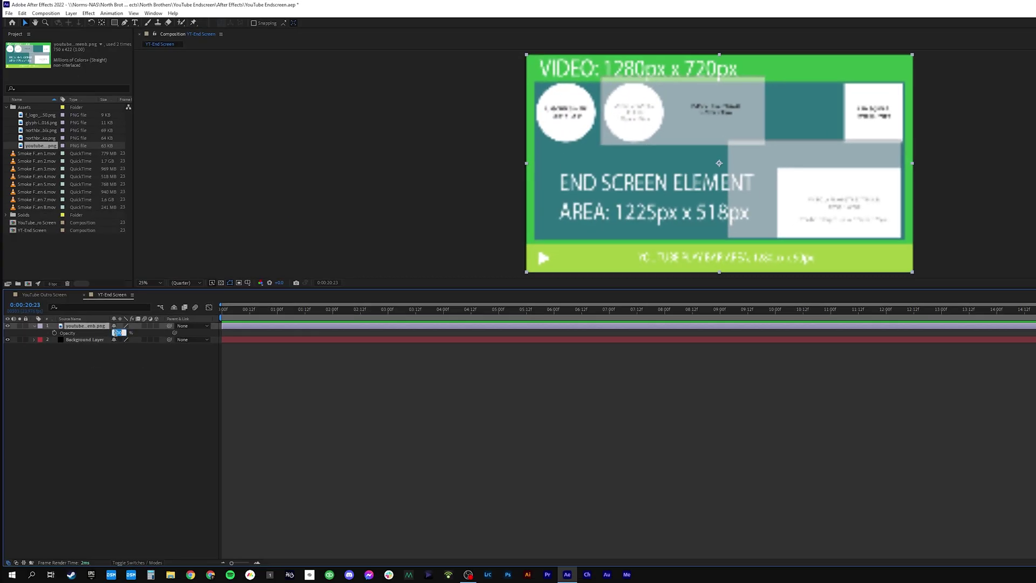
Commit 25% opacity on the end-screen template image.
{"action": "key", "text": "Return"}
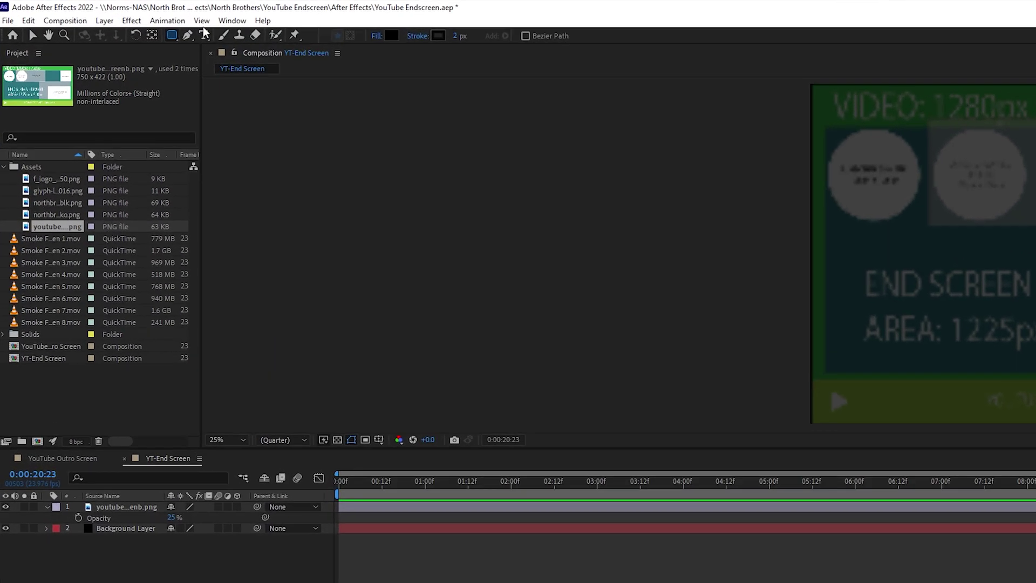
Draw a rounded rectangle over the lower-right slot as Rec 1, then move a duplicate, Rec 2, to the upper-right slot.
{"action": "left_click", "coordinate": [114, 23]}
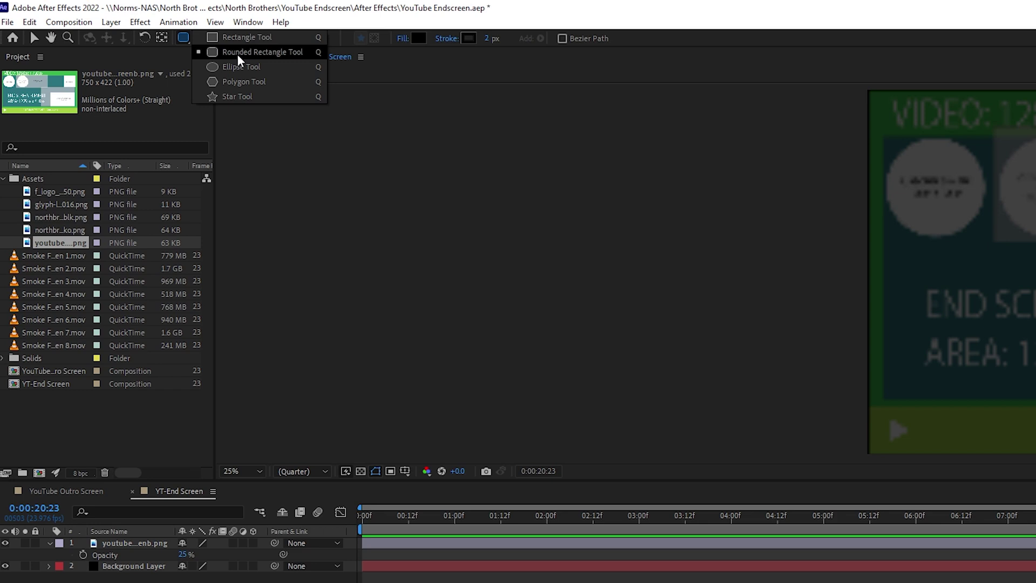
{"action": "left_click", "coordinate": [238, 54]}
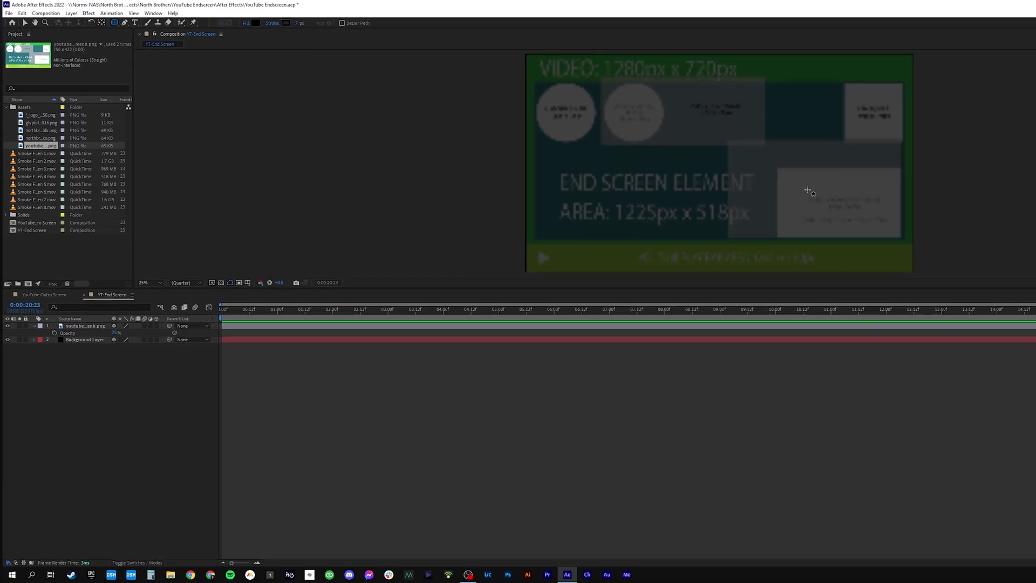
{"action": "left_click_drag", "start_coordinate": [900, 239], "coordinate": [771, 165]}
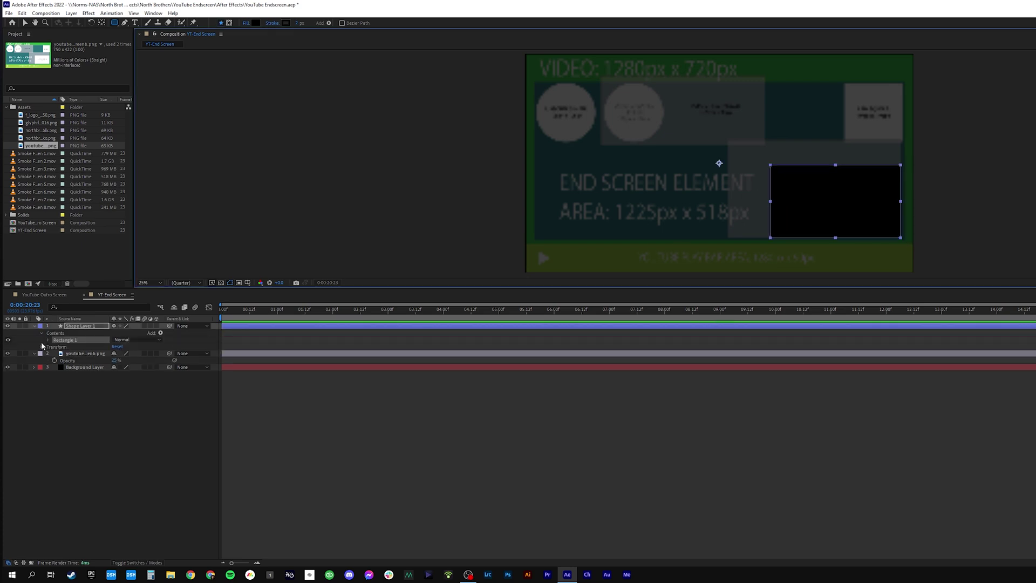
{"action": "right_click", "coordinate": [54, 324]}
{"action": "left_click", "coordinate": [124, 533]}
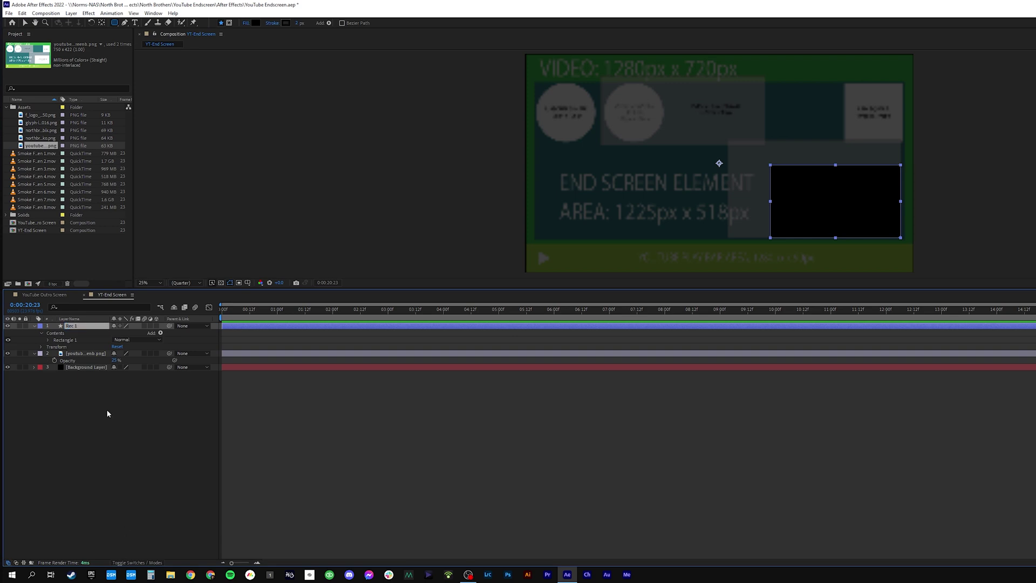
{"action": "key", "text": "ctrl+d"}
{"action": "key", "text": "v"}
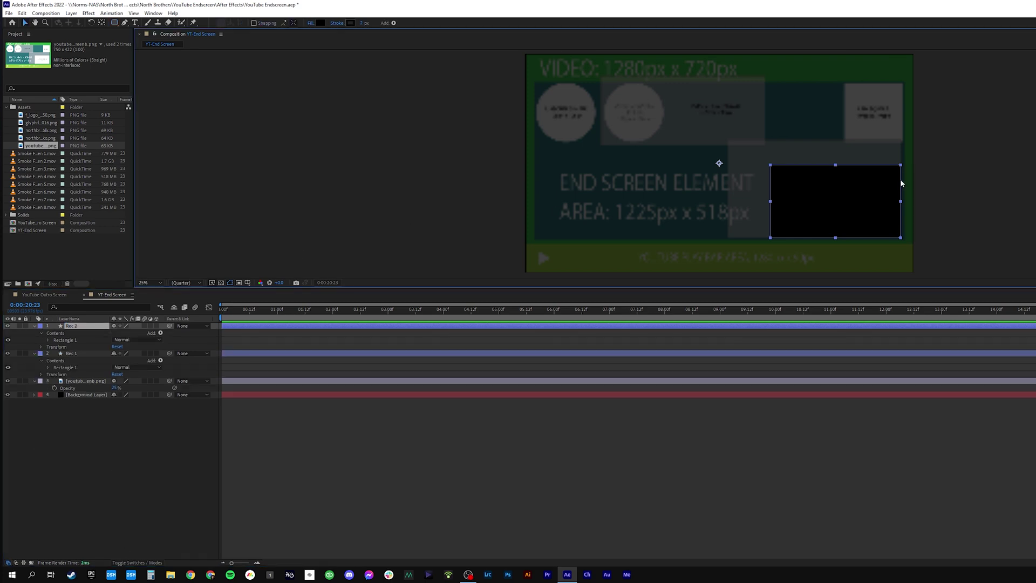
{"action": "left_click_drag", "start_coordinate": [825, 204], "coordinate": [843, 130]}
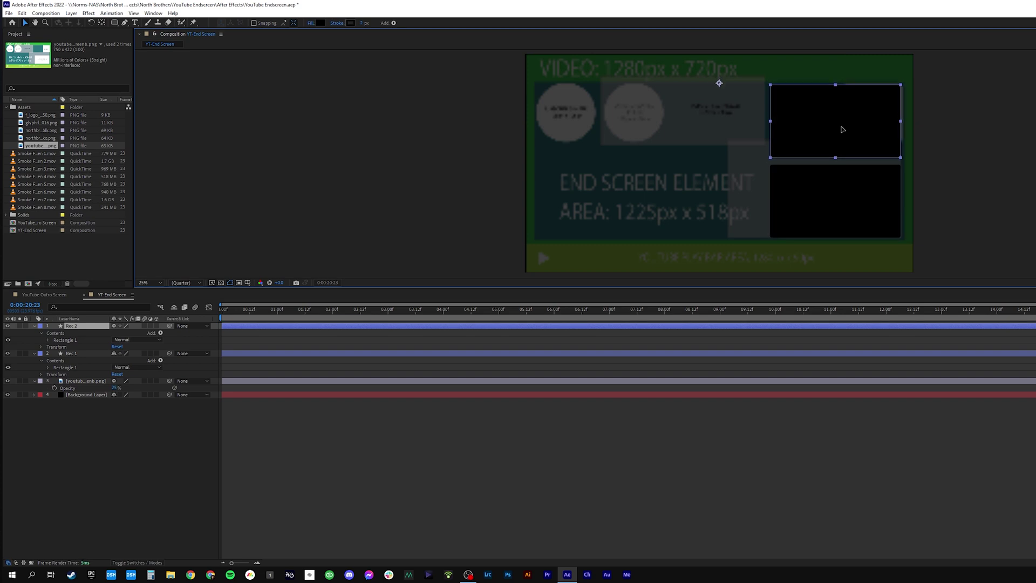
Draw a circle over the upper-left slot with the Ellipse Tool.
{"action": "left_click", "coordinate": [114, 22]}
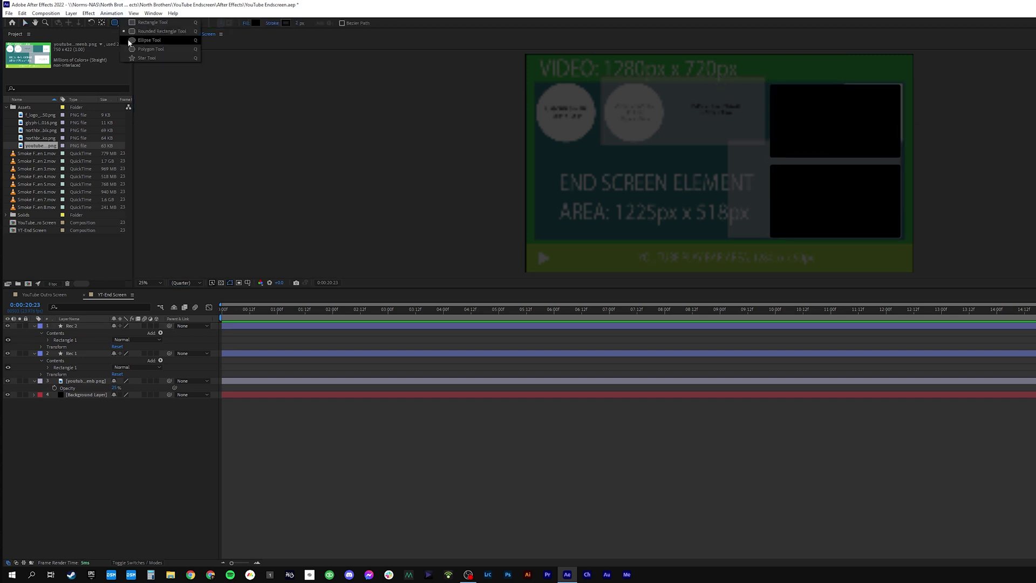
{"action": "left_click", "coordinate": [142, 42]}
{"action": "mouse_move", "coordinate": [565, 83]}
{"action": "left_mouse_down"}
{"action": "mouse_move", "coordinate": [623, 144]}
{"action": "mouse_move", "coordinate": [586, 123]}
{"action": "mouse_move", "coordinate": [610, 126]}
{"action": "left_mouse_up"}
{"action": "key", "text": "v"}
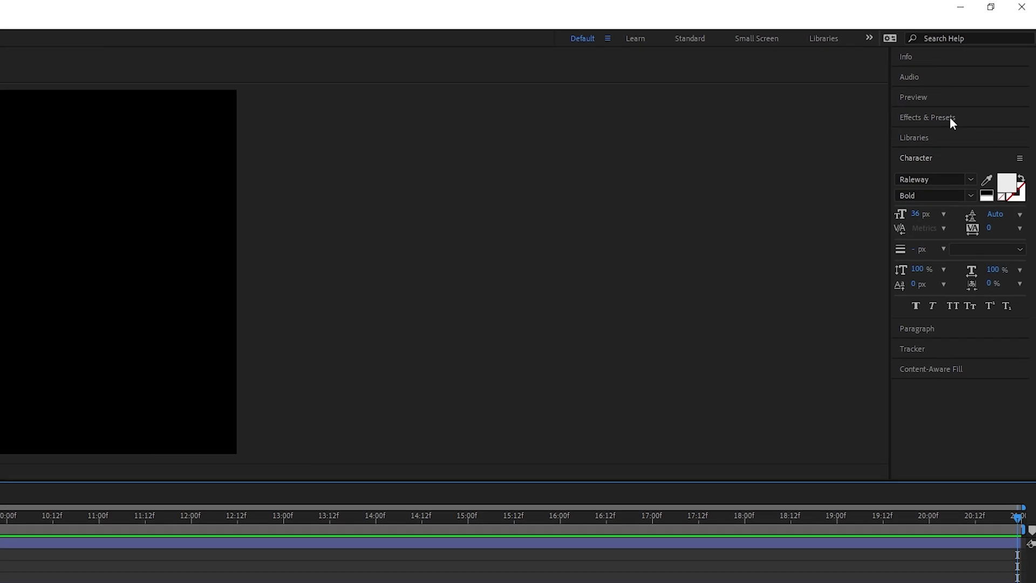
Apply a white Drop Shadow to the Circle layer and set its softness.
{"action": "left_click", "coordinate": [1035, 71]}
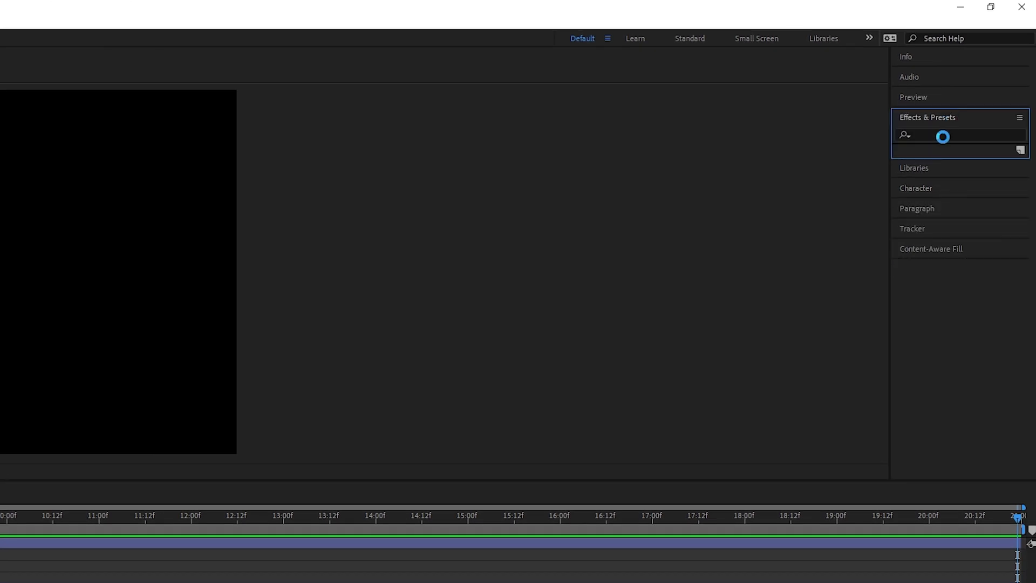
{"action": "left_click", "coordinate": [944, 135]}
{"action": "type", "text": "drop"}
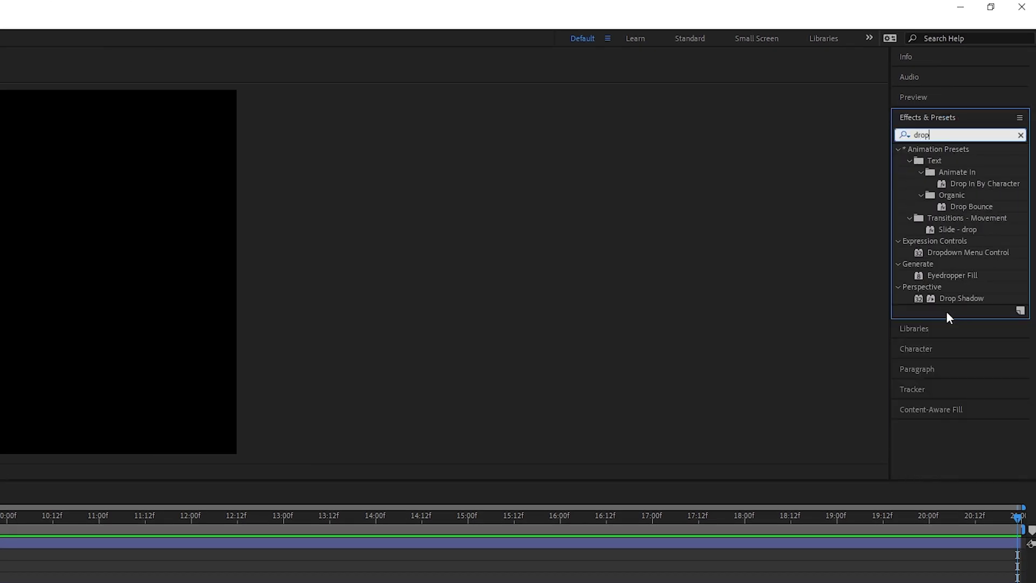
{"action": "left_click_drag", "start_coordinate": [950, 317], "coordinate": [0, 541]}
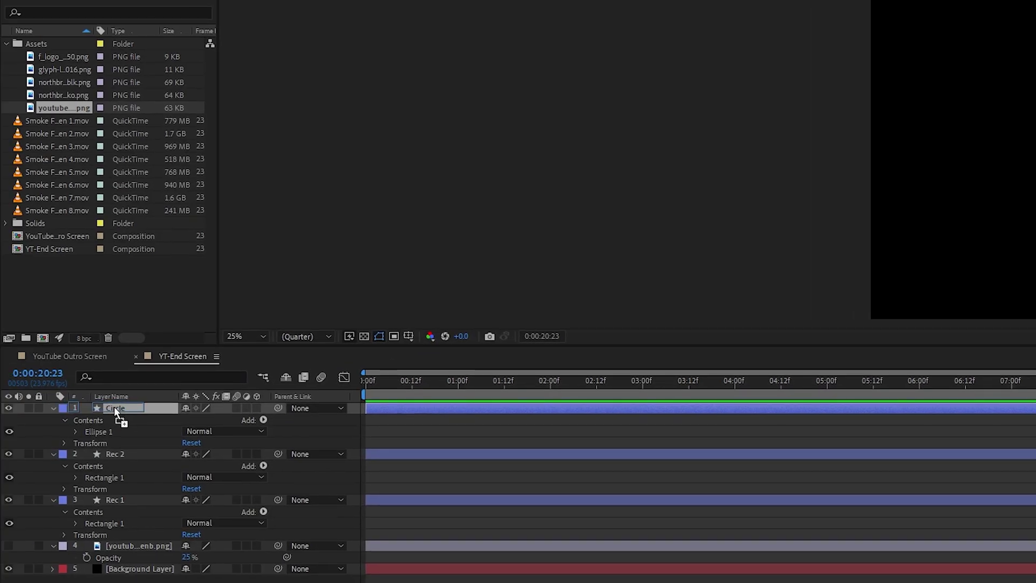
{"action": "left_click_drag", "start_coordinate": [115, 406], "coordinate": [114, 407]}
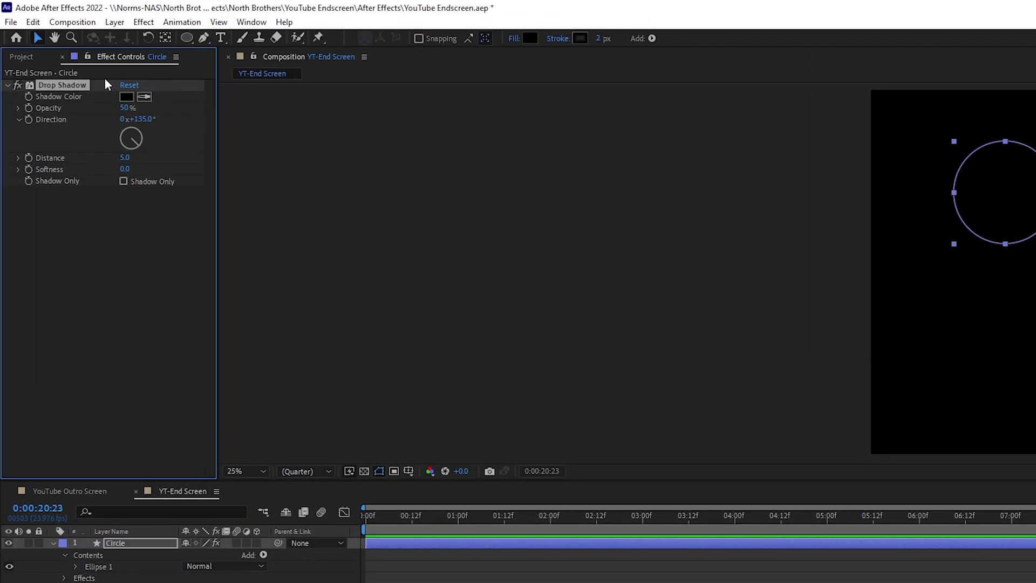
{"action": "left_click", "coordinate": [126, 97]}
{"action": "left_click_drag", "start_coordinate": [1035, 462], "coordinate": [960, 355]}
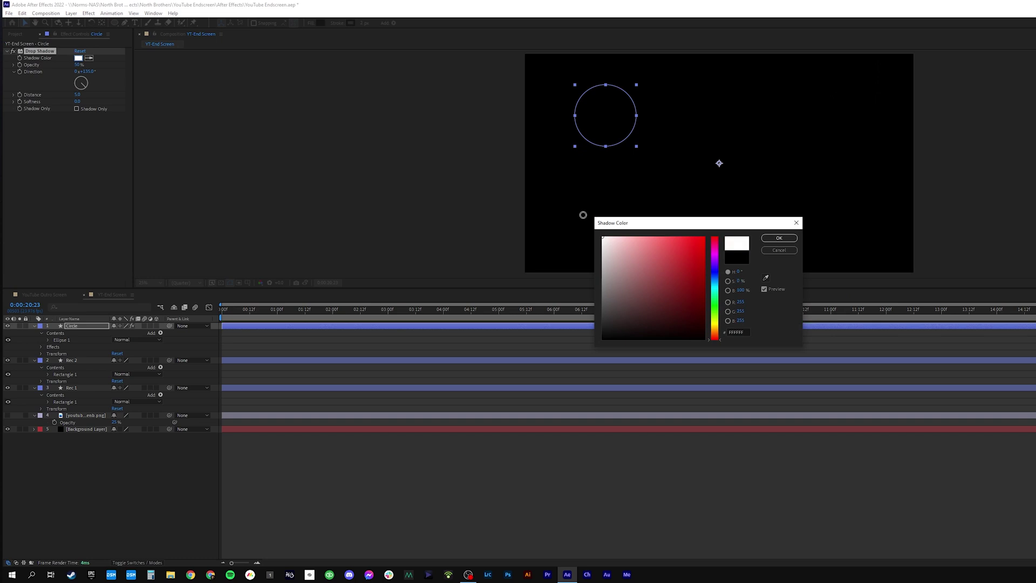
{"action": "key", "text": "Return"}
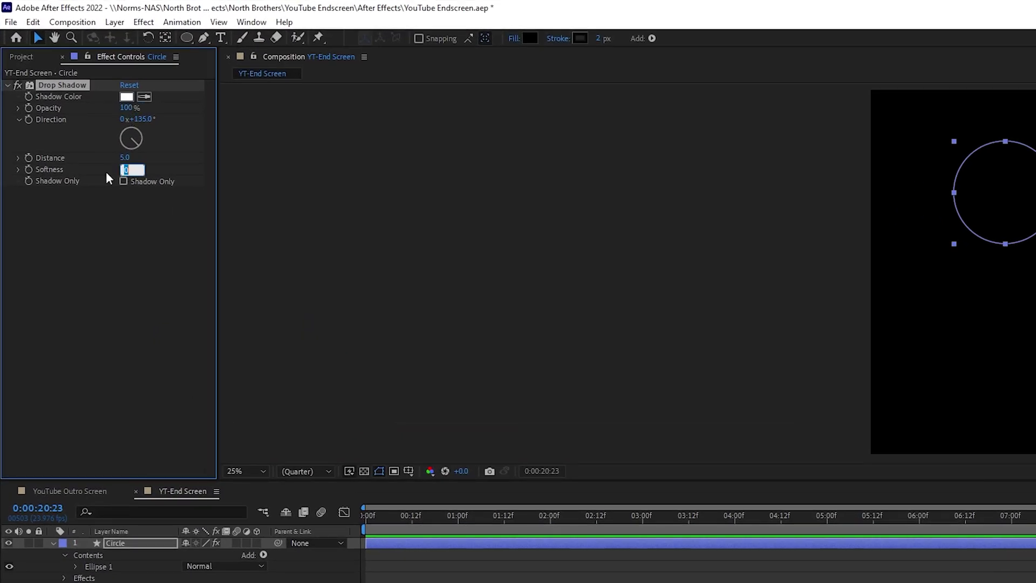
{"action": "type", "text": "100"}
{"action": "key", "text": "Return"}
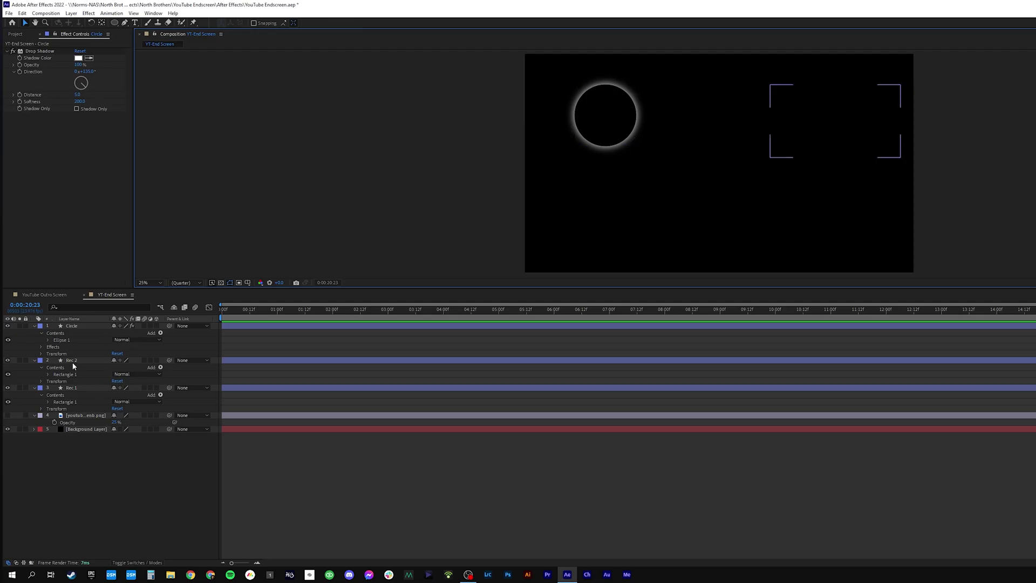
Copy the Circle's Drop Shadow and paste it onto Rec 2 and Rec 1.
{"action": "left_click", "coordinate": [72, 325]}
{"action": "left_click", "coordinate": [109, 170]}
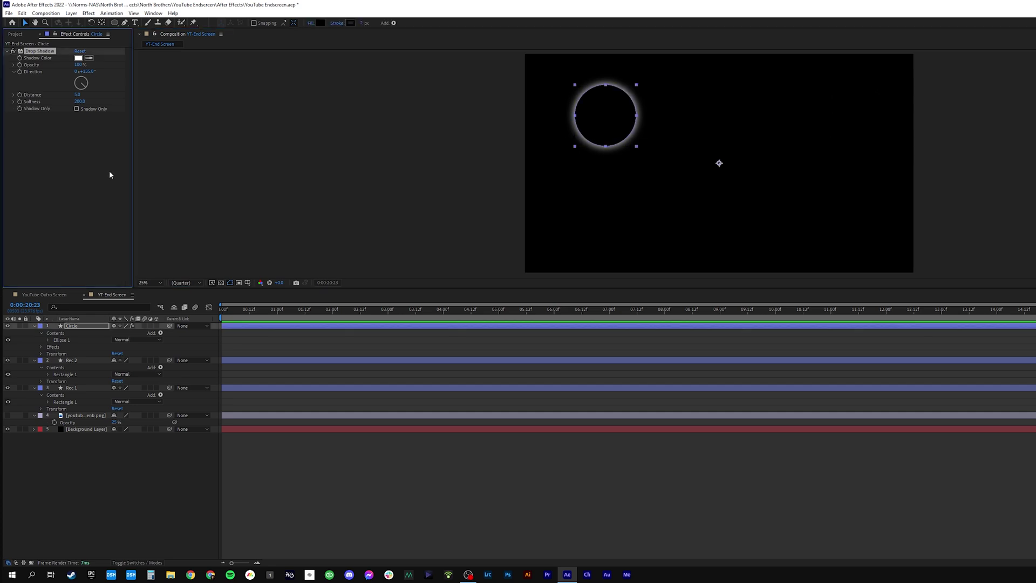
{"action": "left_click", "coordinate": [76, 361]}
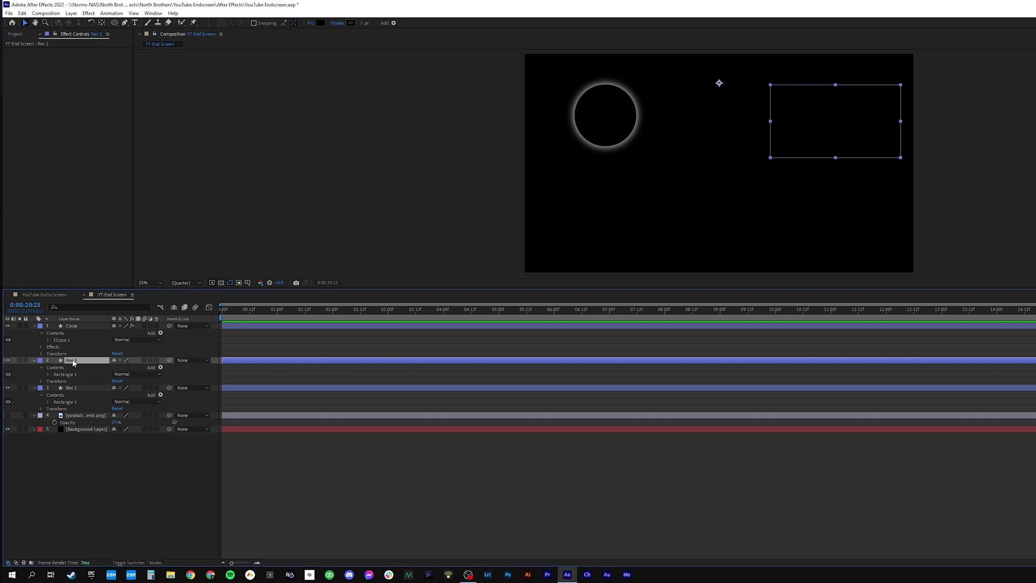
{"action": "key", "text": "ctrl+v"}
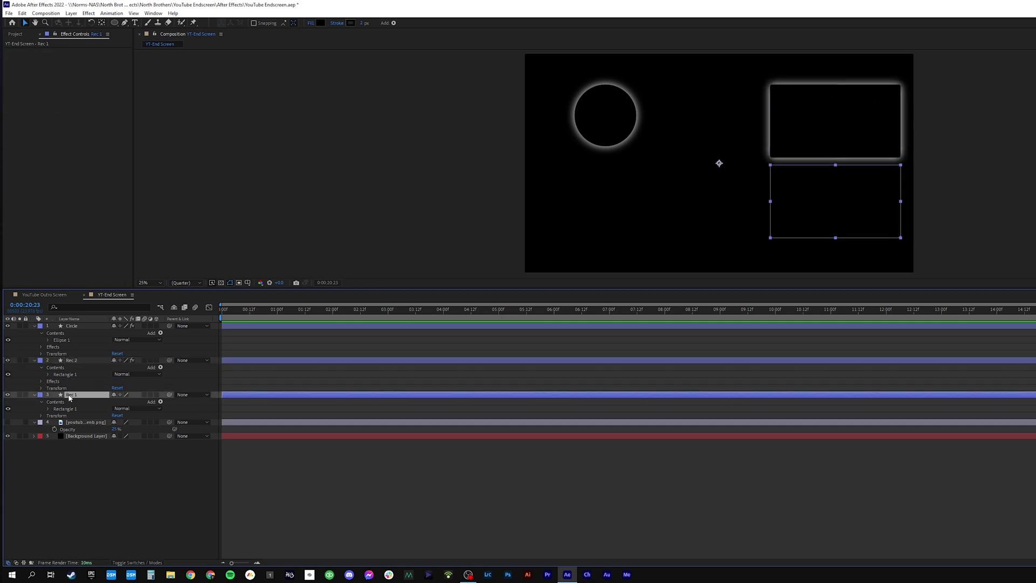
{"action": "key", "text": "ctrl+v"}
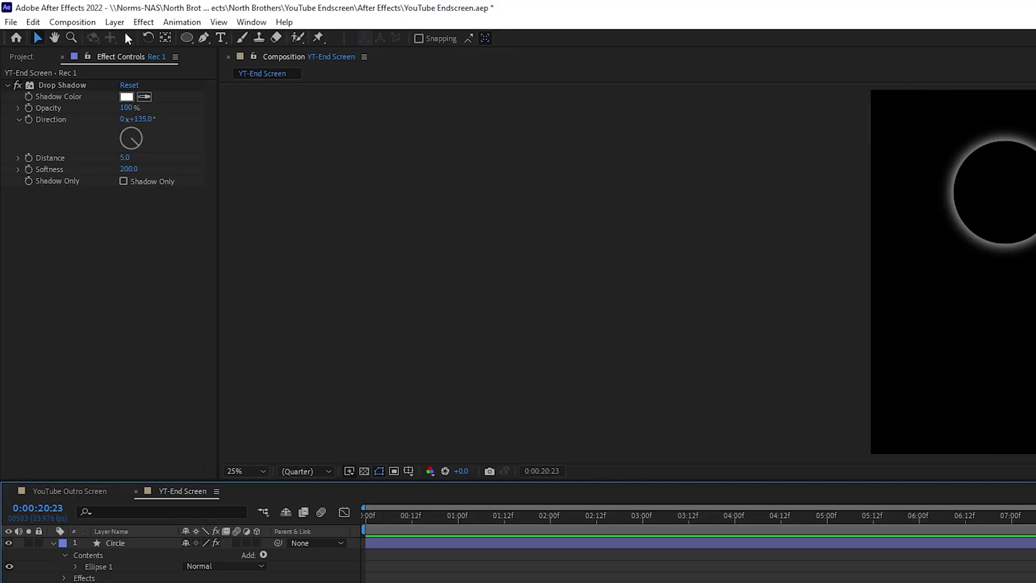
Add an adjustment layer with Fractal Noise set to Turbulent Smooth in Color Dodge mode.
{"action": "left_click", "coordinate": [115, 21]}
{"action": "mouse_move", "coordinate": [136, 38]}
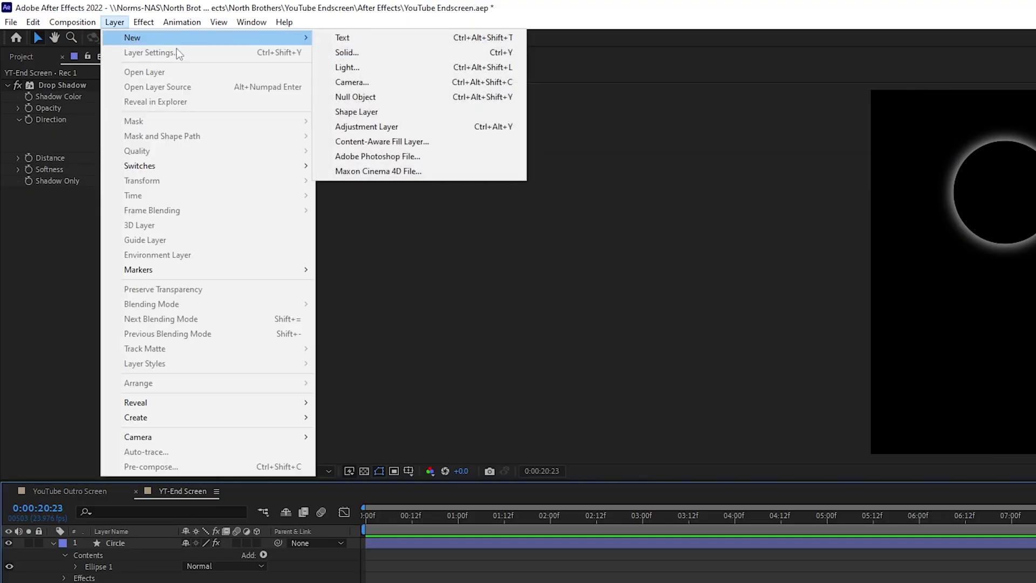
{"action": "left_click", "coordinate": [387, 125]}
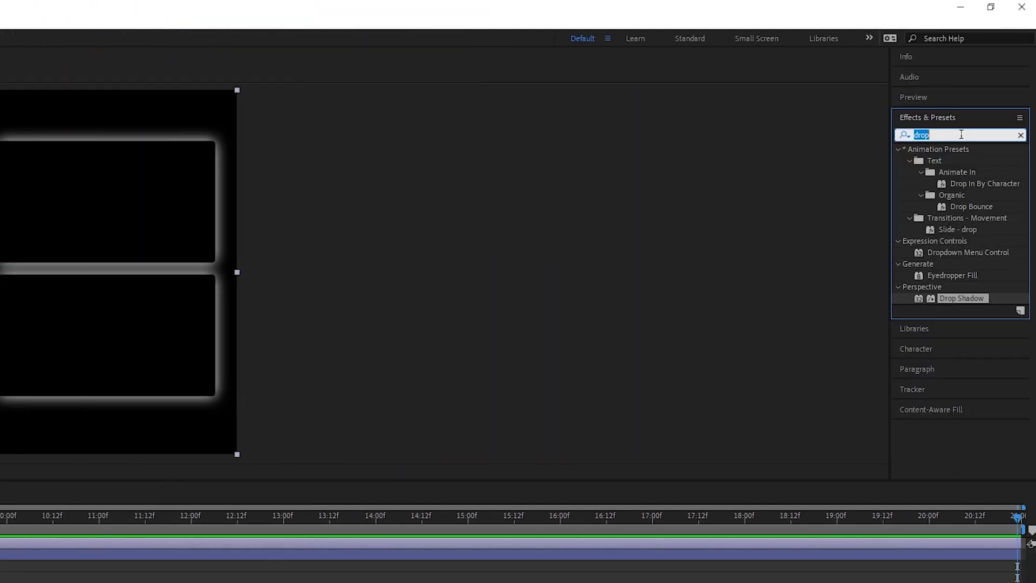
{"action": "type", "text": "frac"}
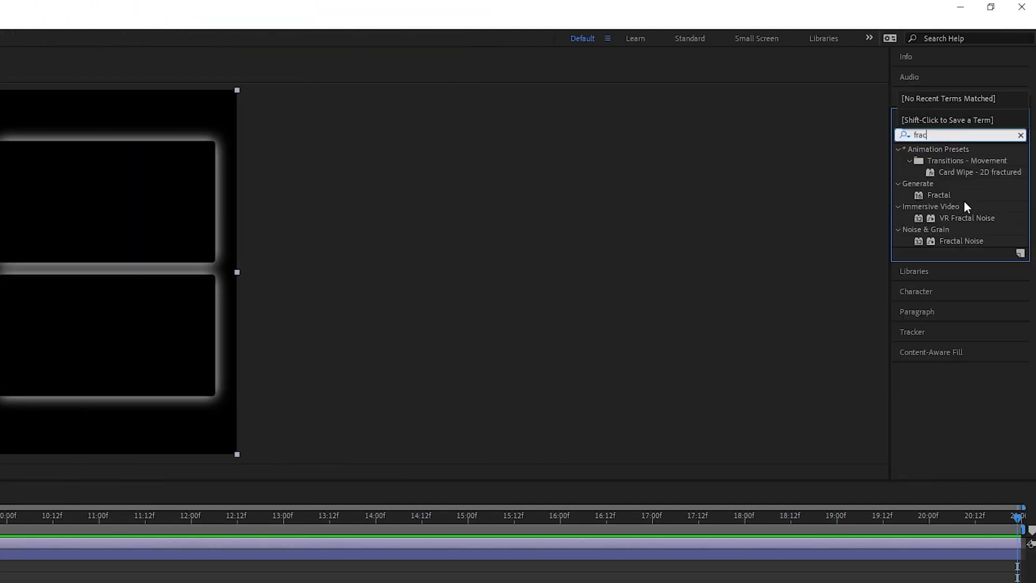
{"action": "double_click", "coordinate": [966, 241]}
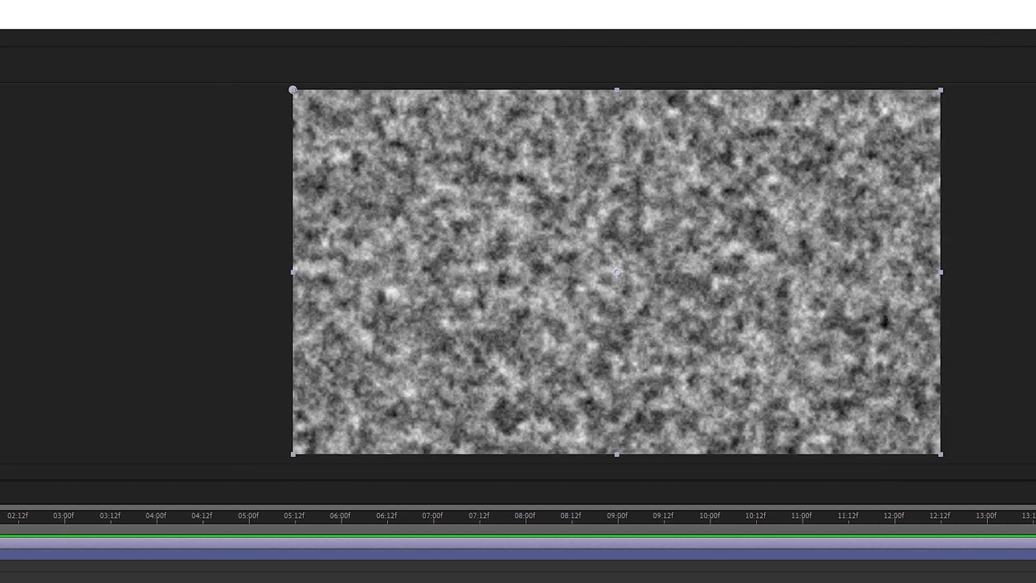
{"action": "left_click", "coordinate": [0, 97]}
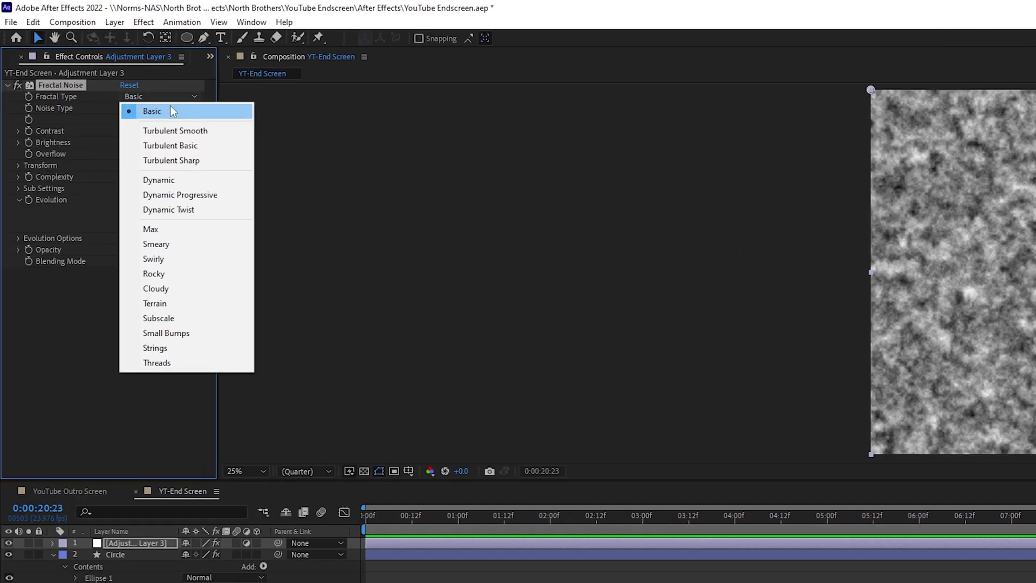
{"action": "left_click", "coordinate": [193, 134]}
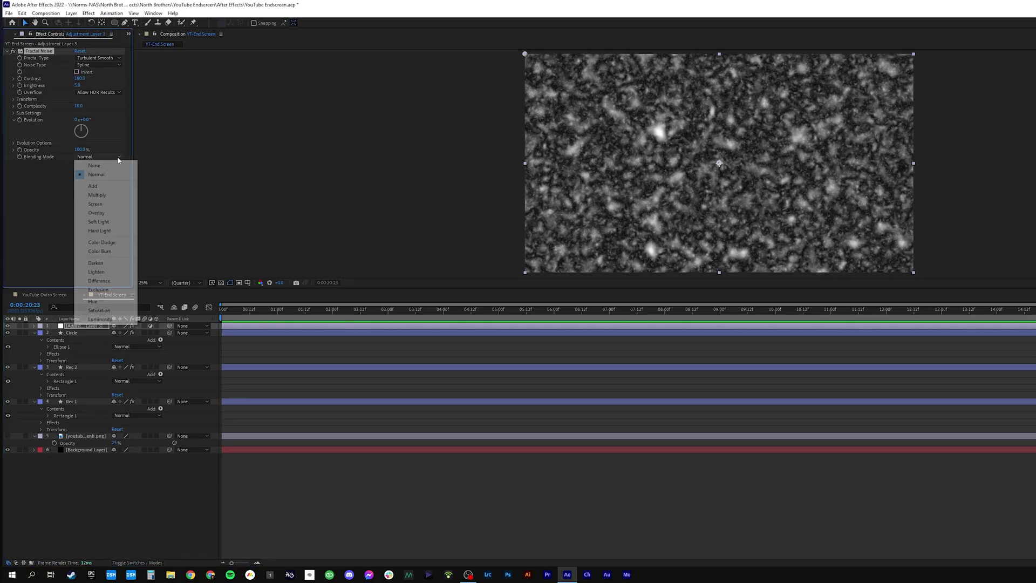
{"action": "left_click", "coordinate": [107, 245]}
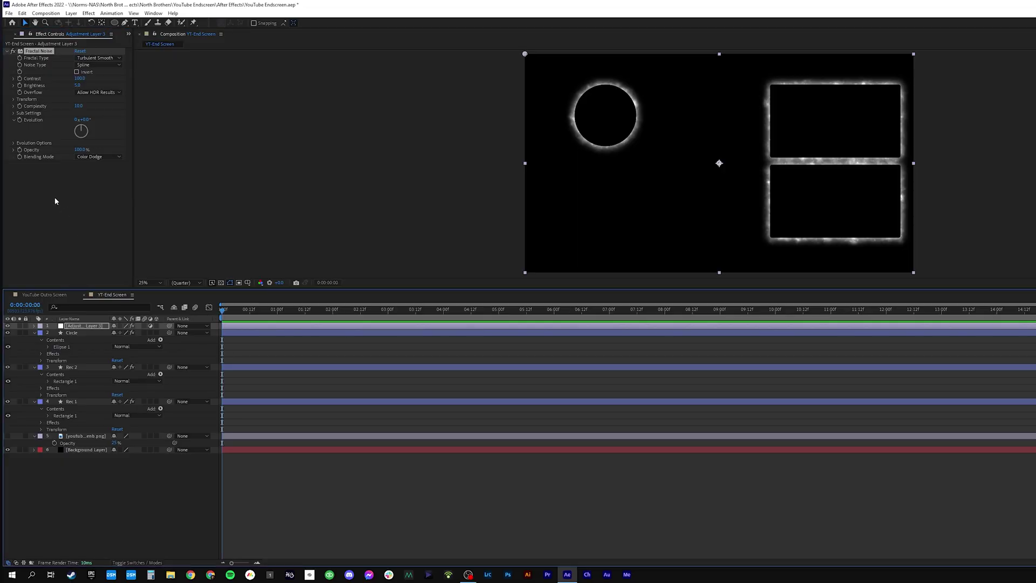
Keyframe the noise Evolution so it reaches 6x+279° at about 20 seconds.
{"action": "left_click", "coordinate": [19, 122]}
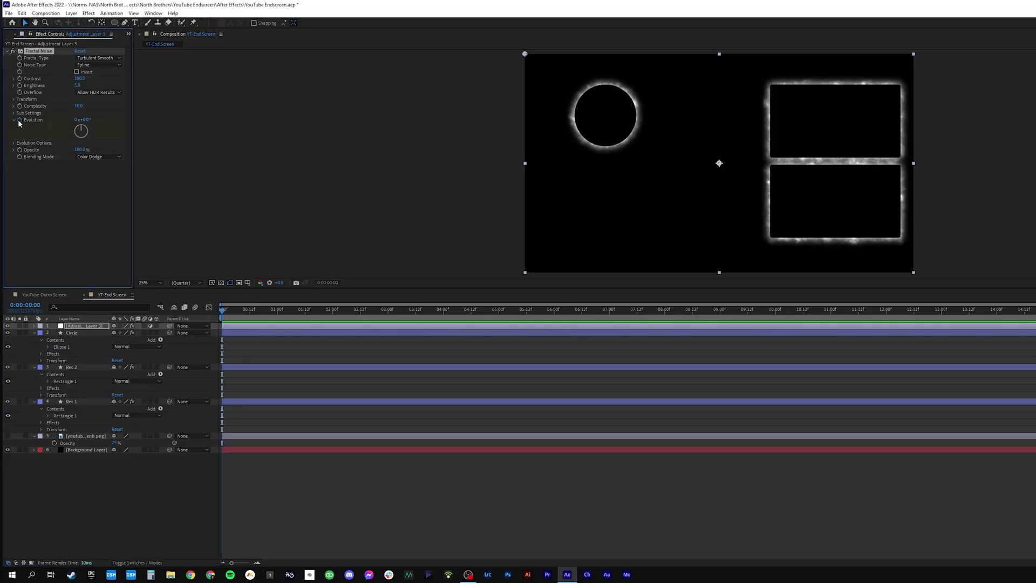
{"action": "left_click_drag", "start_coordinate": [223, 313], "coordinate": [1029, 317]}
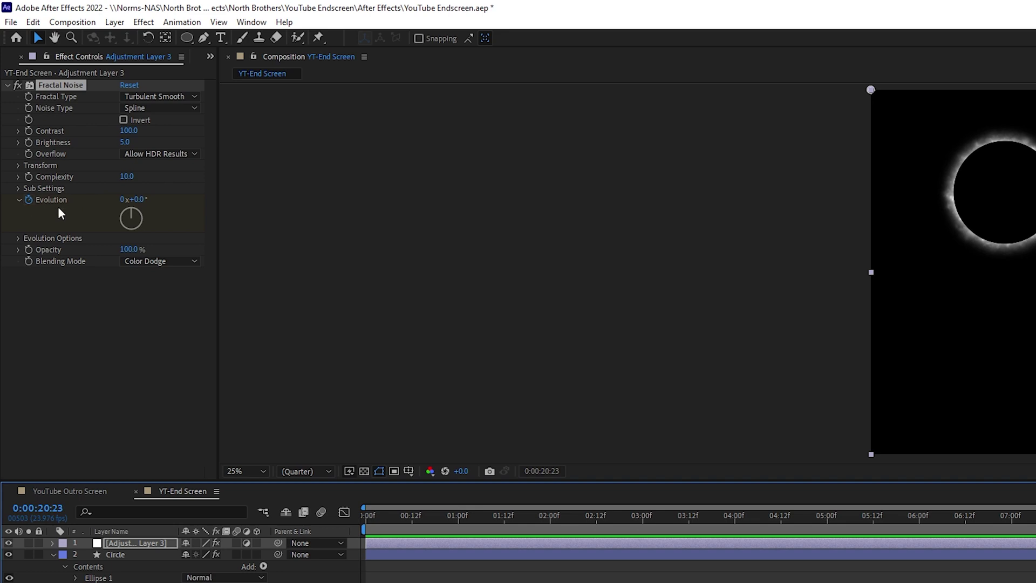
{"action": "left_click_drag", "start_coordinate": [129, 199], "coordinate": [452, 213]}
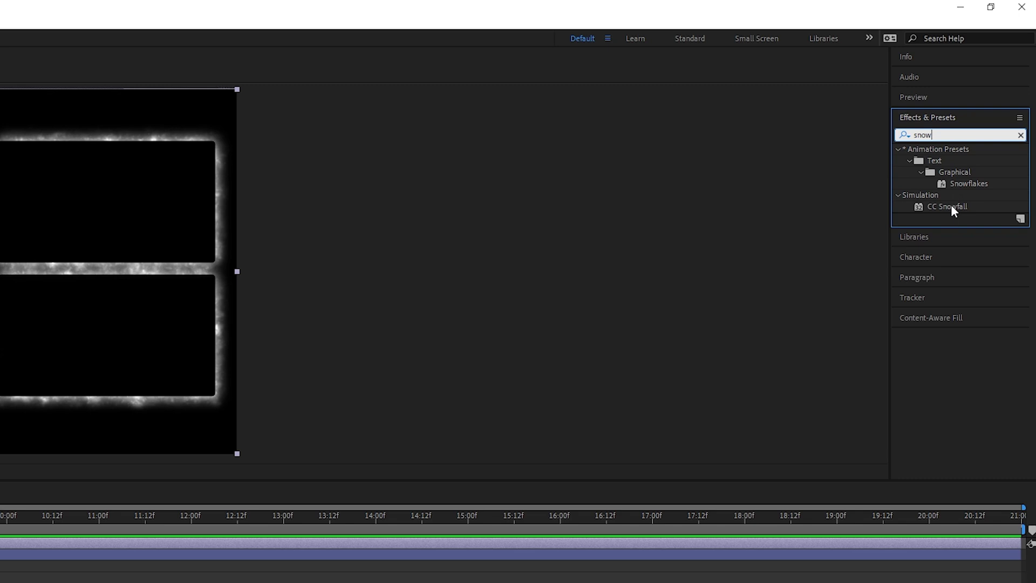
Apply CC Snowfall to Background Layer, then adjust the flake size and set Wind to 100.
{"action": "left_click", "coordinate": [951, 206]}
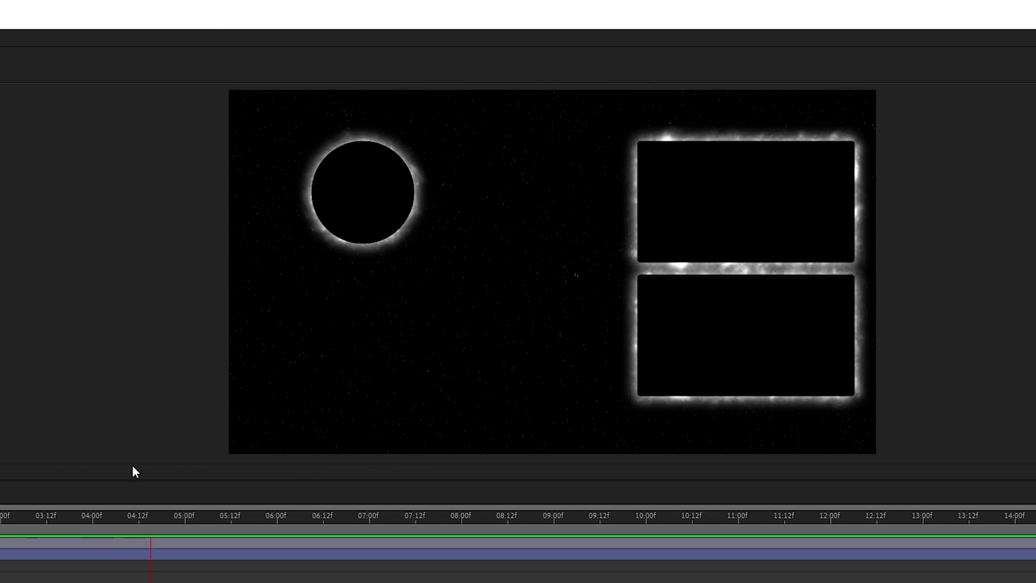
{"action": "left_click", "coordinate": [151, 567]}
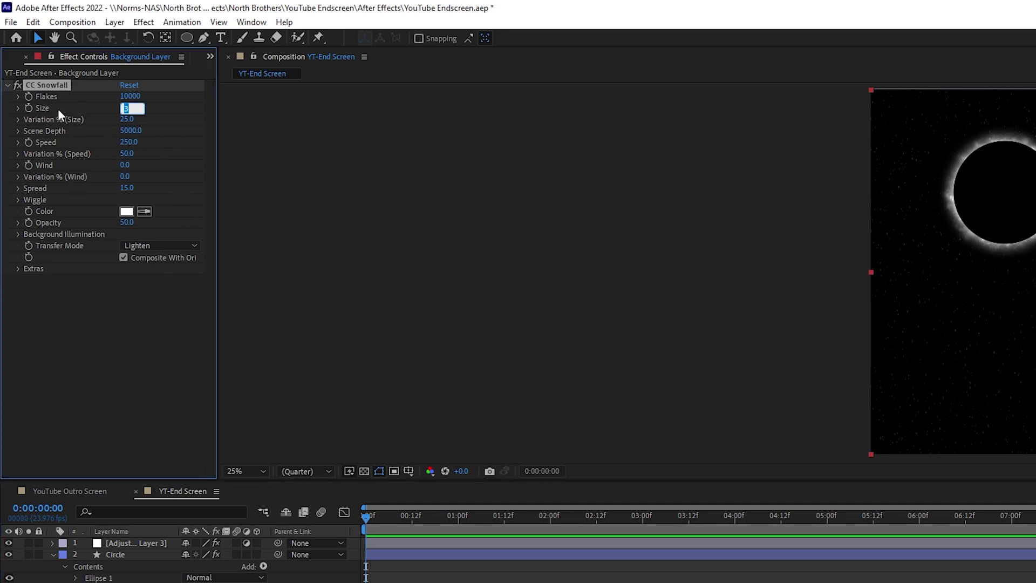
{"action": "type", "text": "5"}
{"action": "key", "text": "Return"}
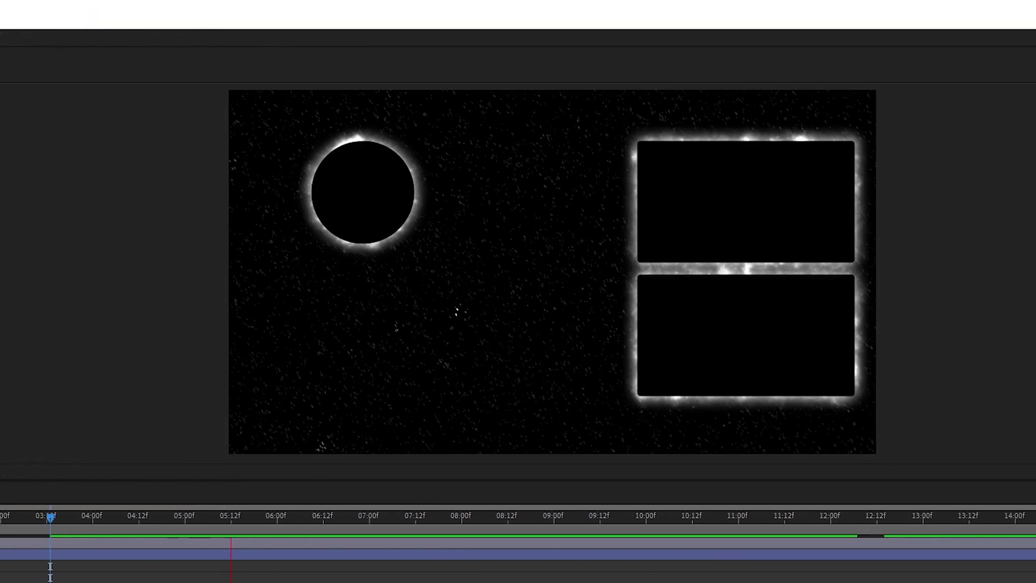
{"action": "left_click", "coordinate": [380, 515]}
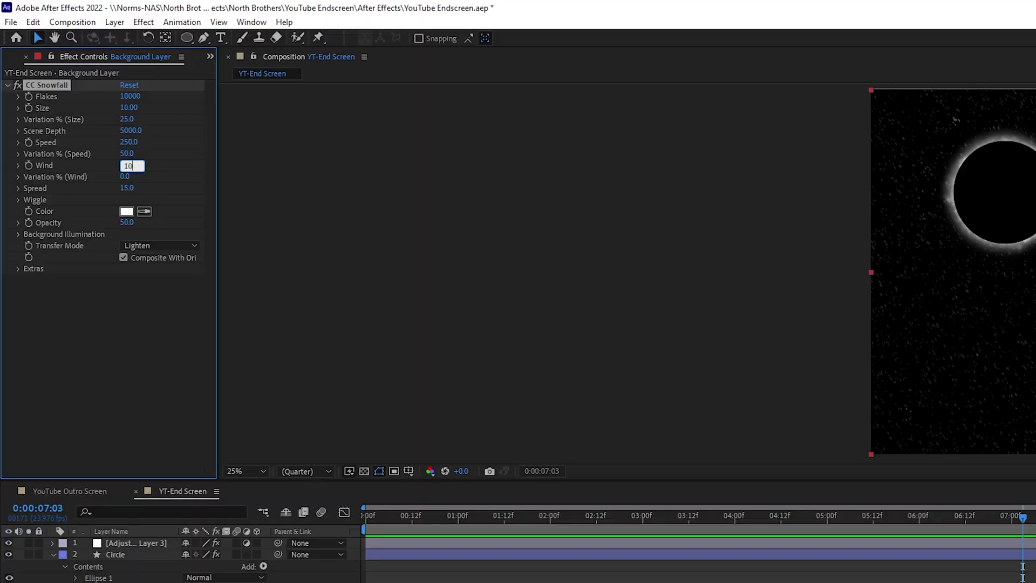
{"action": "key", "text": "Return"}
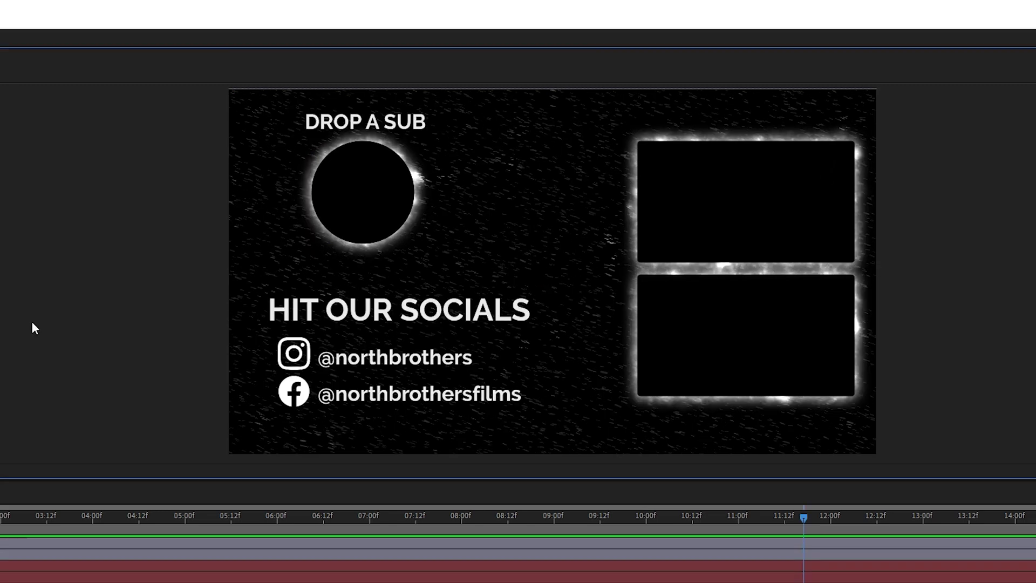
Select the snowfall background layer in the viewer while reviewing the finished end screen.
{"action": "left_click", "coordinate": [501, 264]}
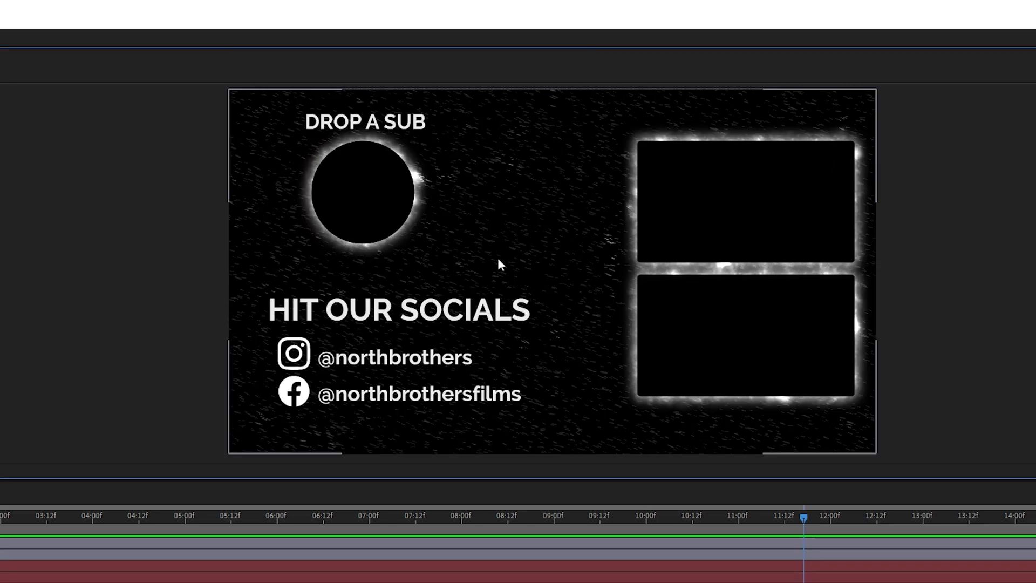